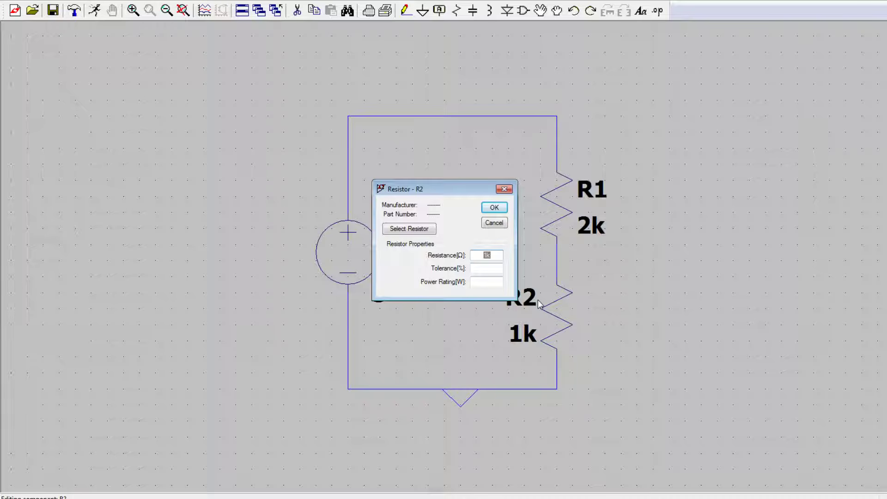
Set the resistance of R2 to the parameter {R2}.
text(0)
text(2)
text(})
key(Return)
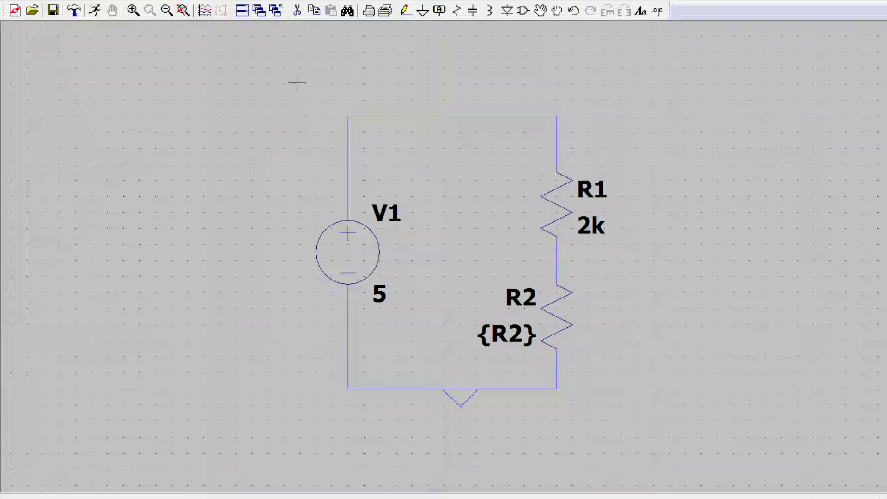
click(657, 11)
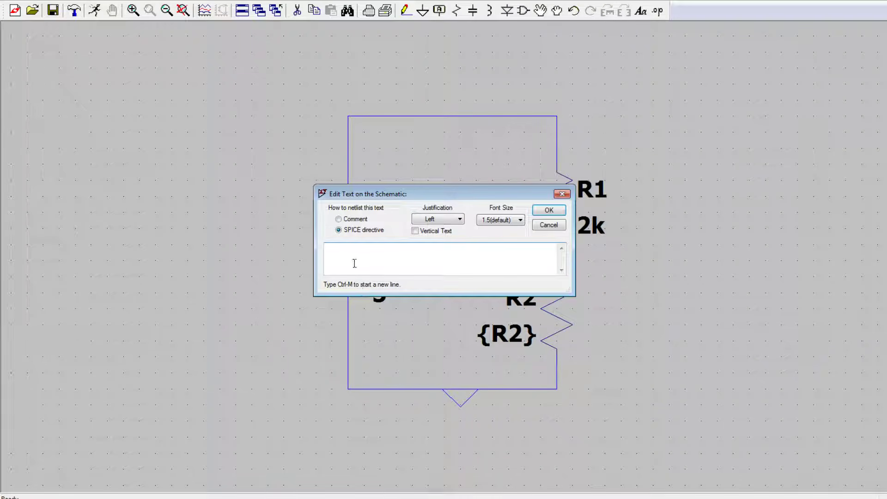
click(561, 194)
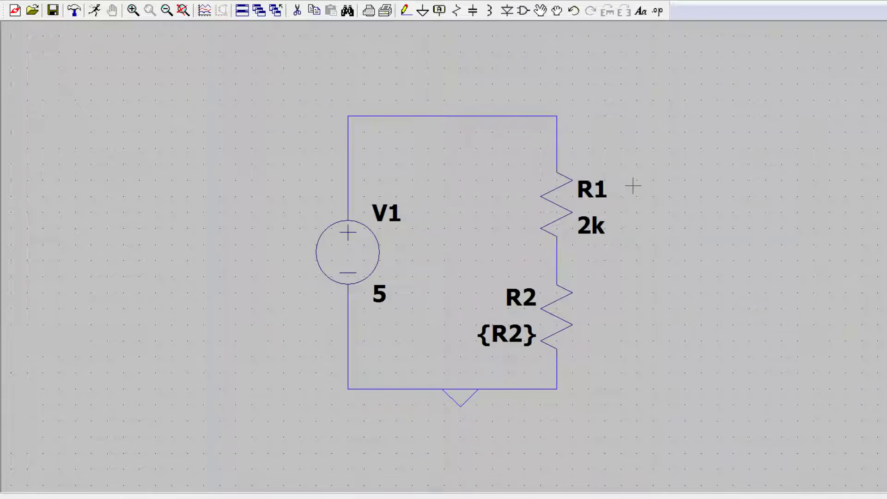
click(633, 186)
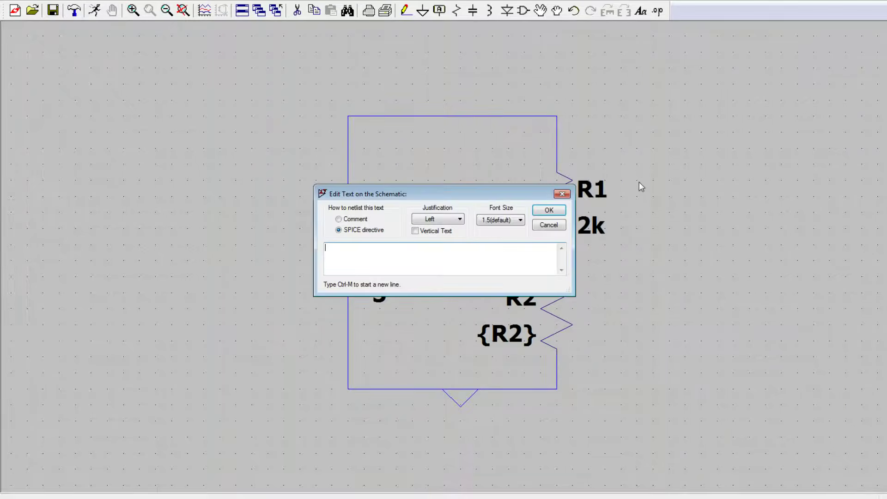
click(564, 193)
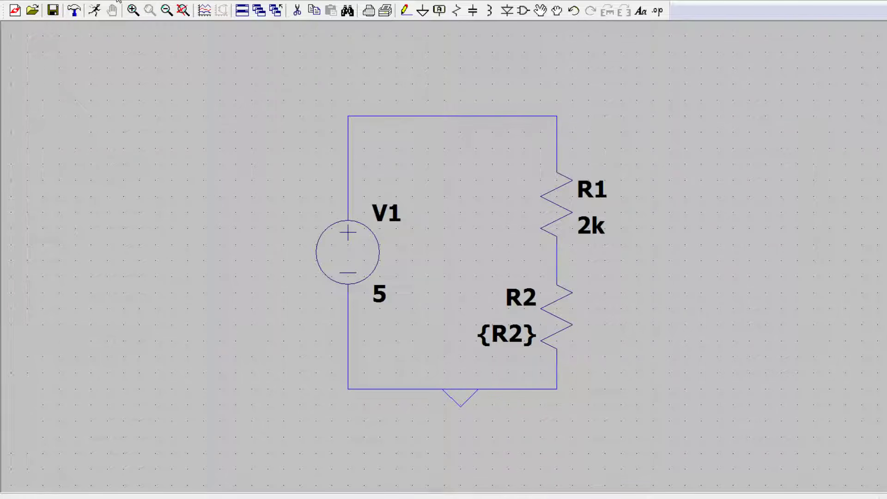
Review the DC operating point, transient and AC analysis types for the simulation without applying any of them.
click(95, 9)
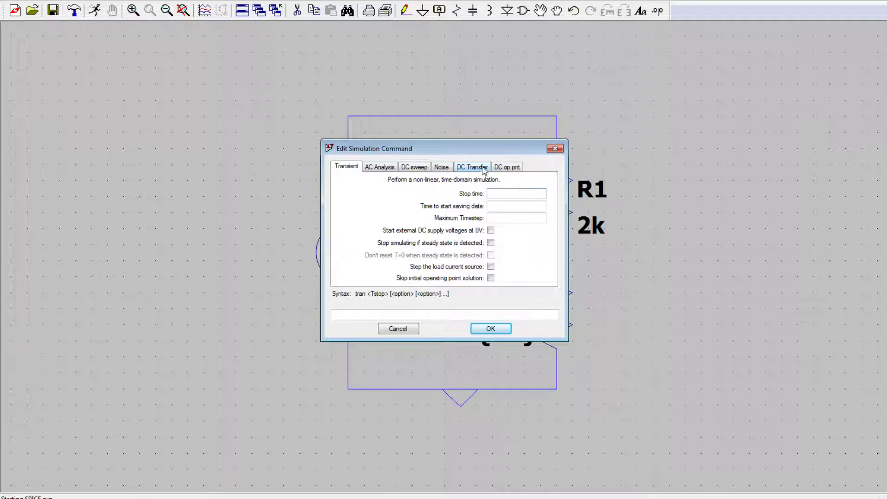
click(506, 167)
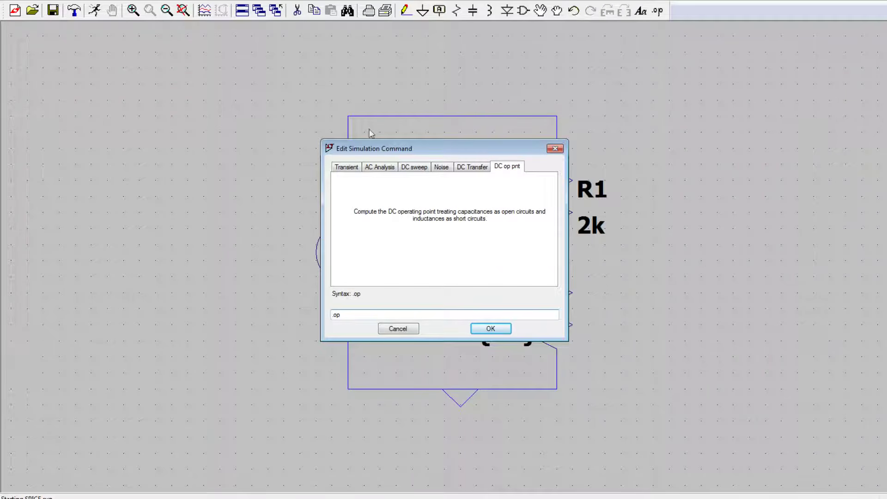
click(341, 169)
click(381, 169)
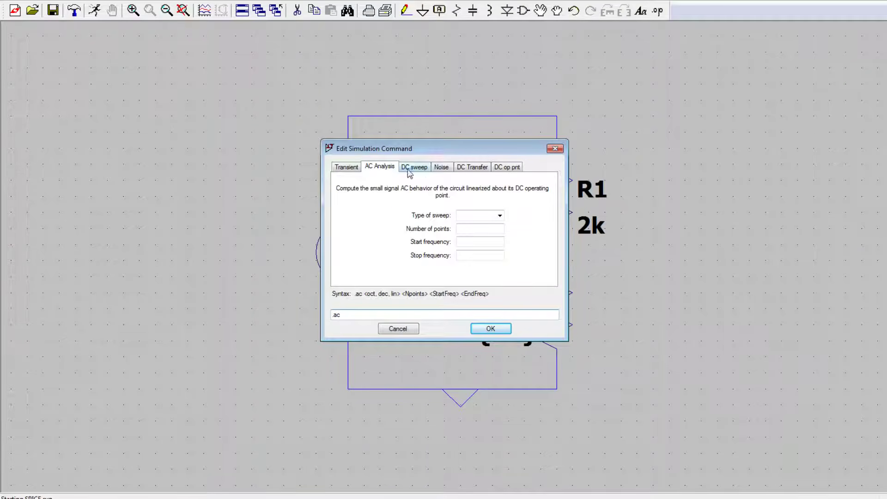
click(507, 167)
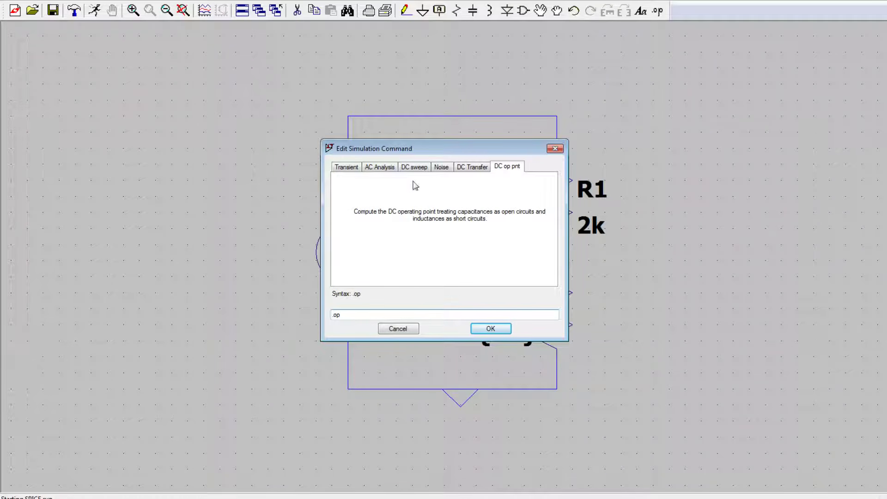
click(555, 149)
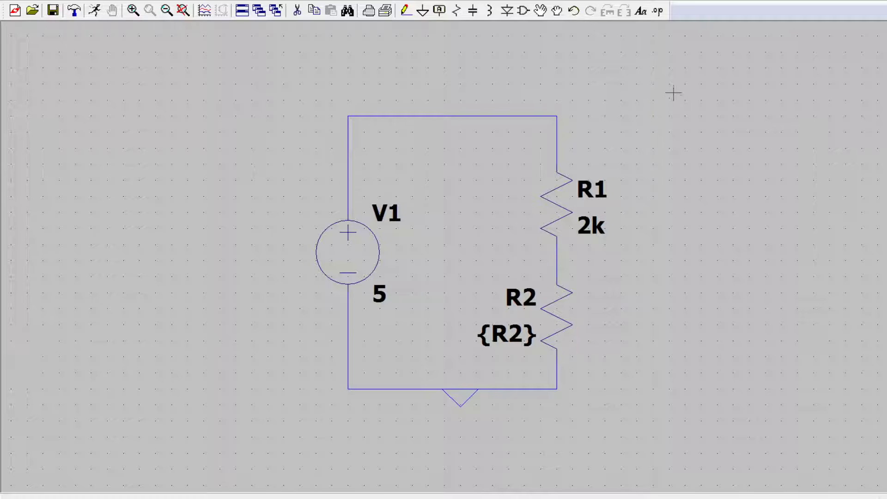
Create a SPICE directive with the .step command editor, sweeping the parameter R2 with a Linear sweep.
click(659, 14)
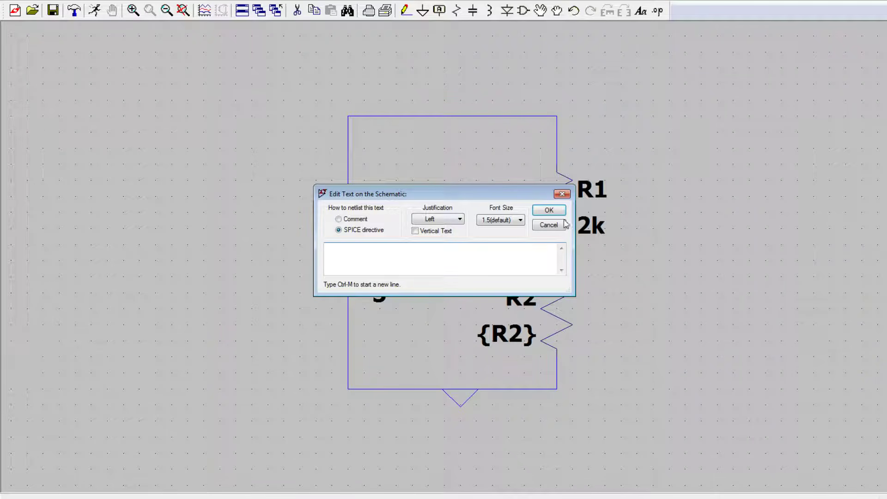
right_click(380, 254)
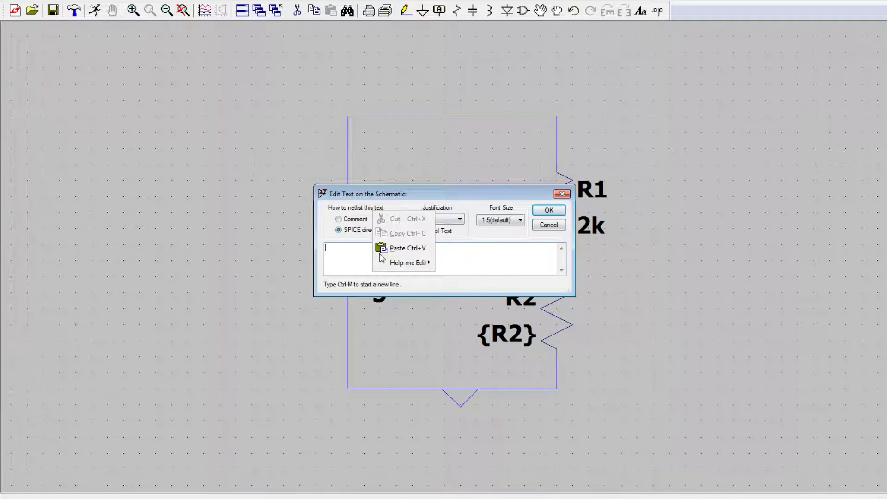
mouse_move(409, 263)
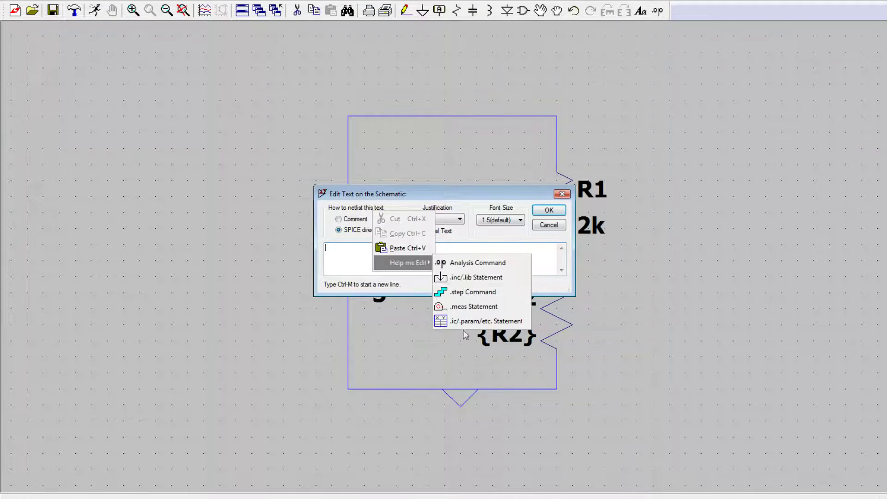
click(469, 294)
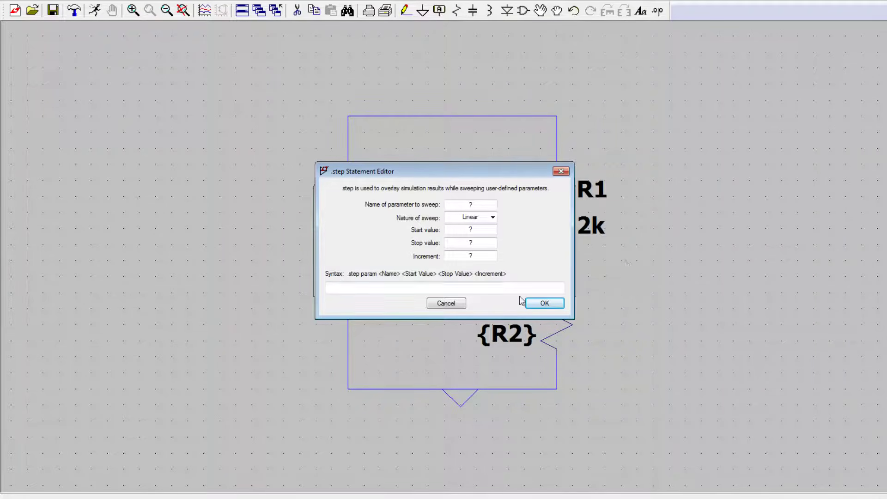
click(475, 204)
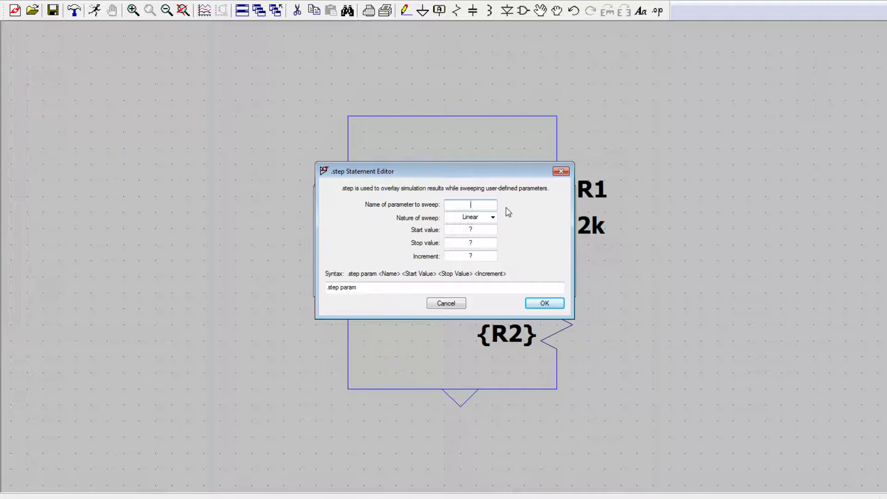
text(R2)
click(468, 225)
click(492, 218)
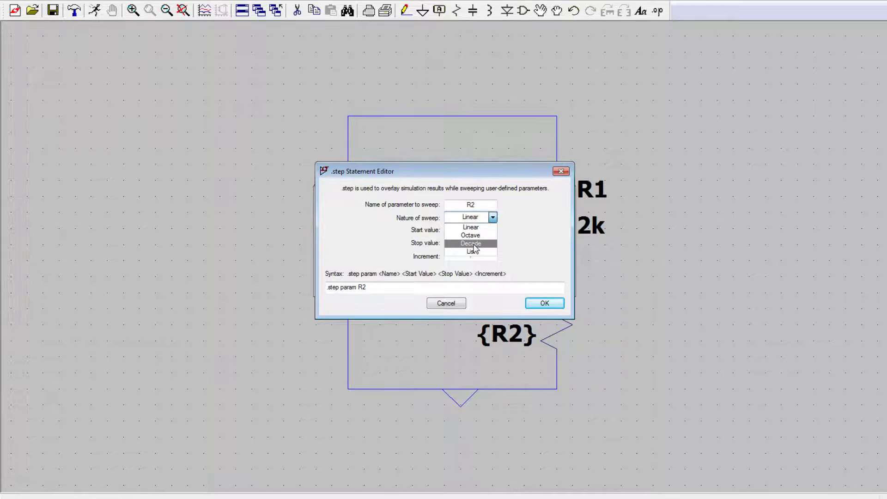
click(474, 227)
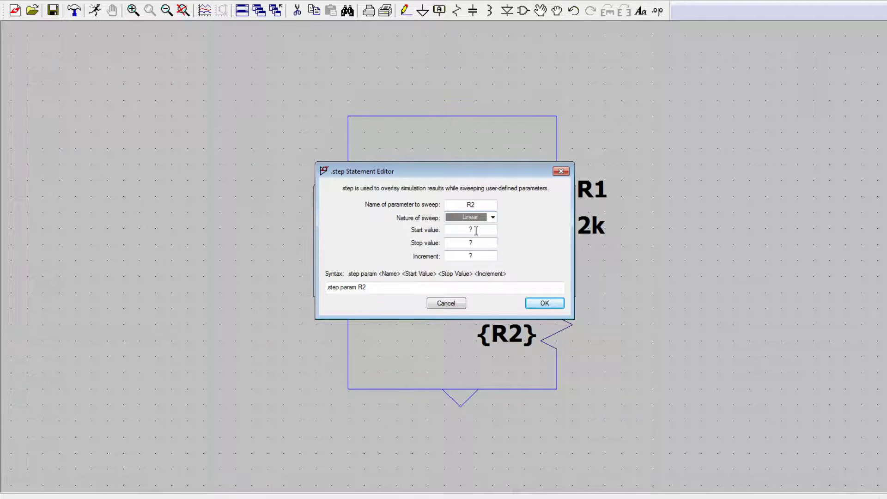
Set the R2 sweep to start at 1e-6 and stop at 1k with an increment of 100.
click(480, 228)
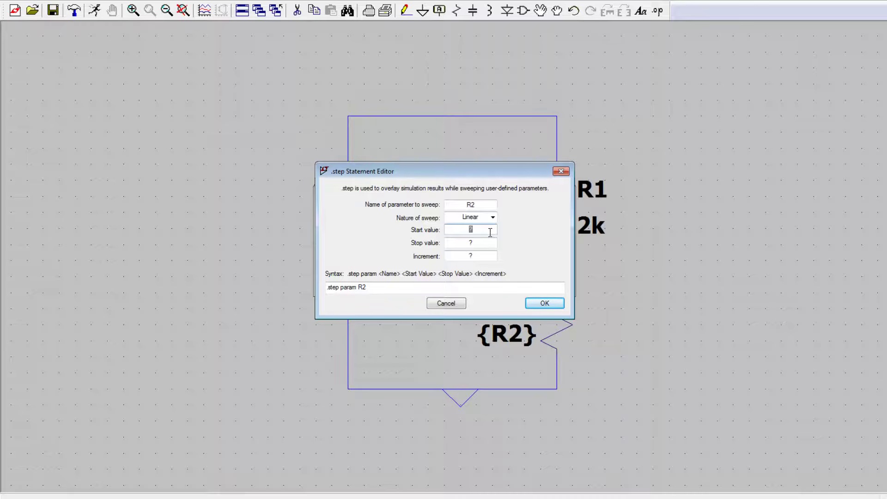
text(1e-6)
click(490, 243)
text(1Meg)
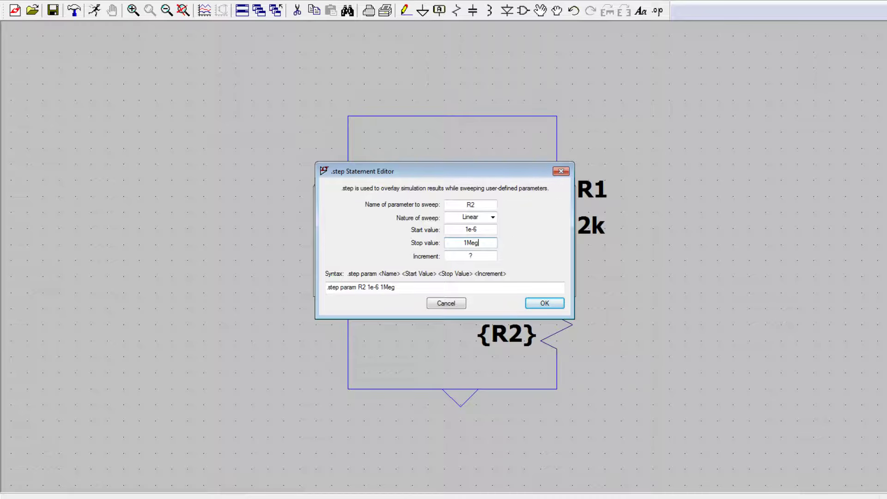
key(BackSpace)
key(BackSpace)
key(BackSpace)
key(BackSpace)
text(k)
key(Tab)
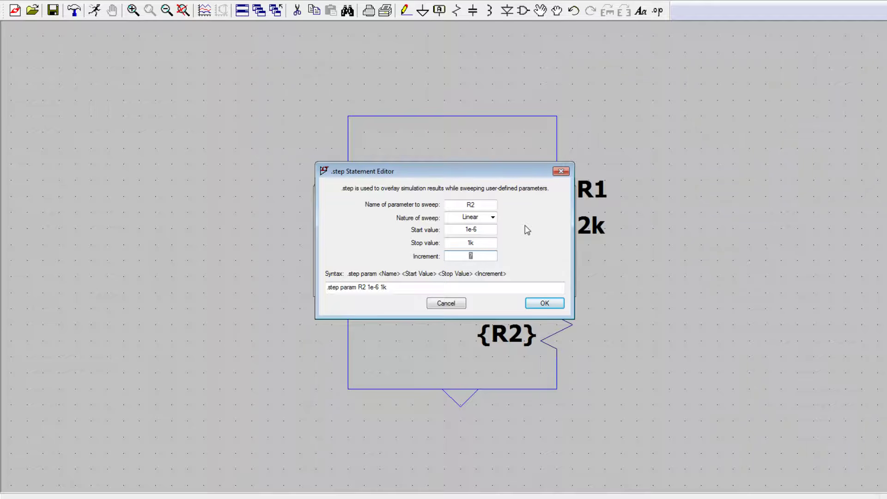
text(100)
drag(407, 287, 326, 298)
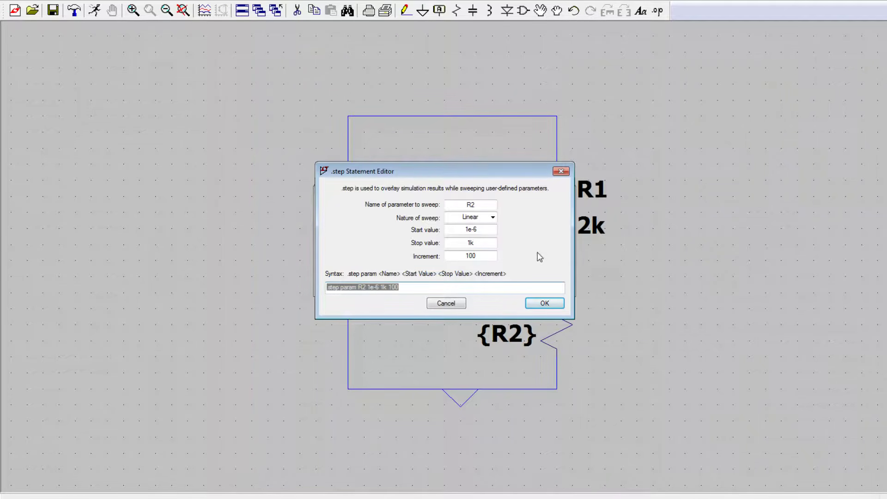
Try the Decade sweep to compare its statement syntax, and return the nature of the sweep to Linear.
click(492, 217)
click(477, 244)
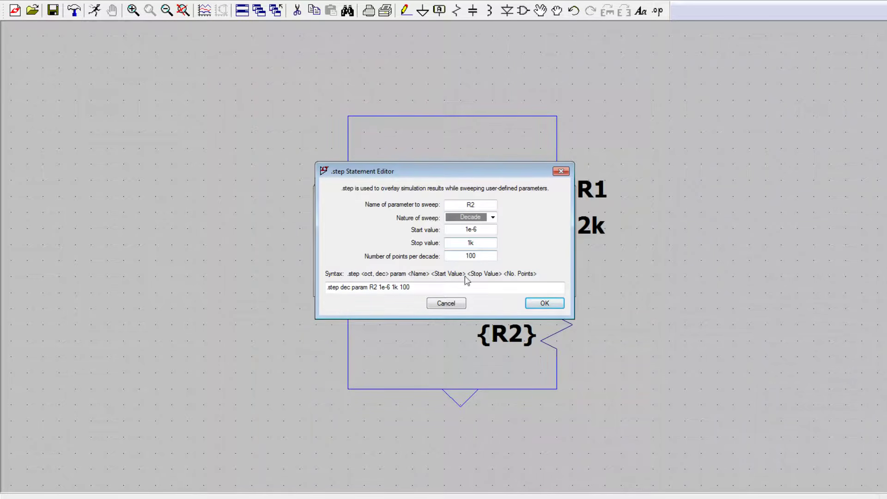
drag(348, 287, 342, 289)
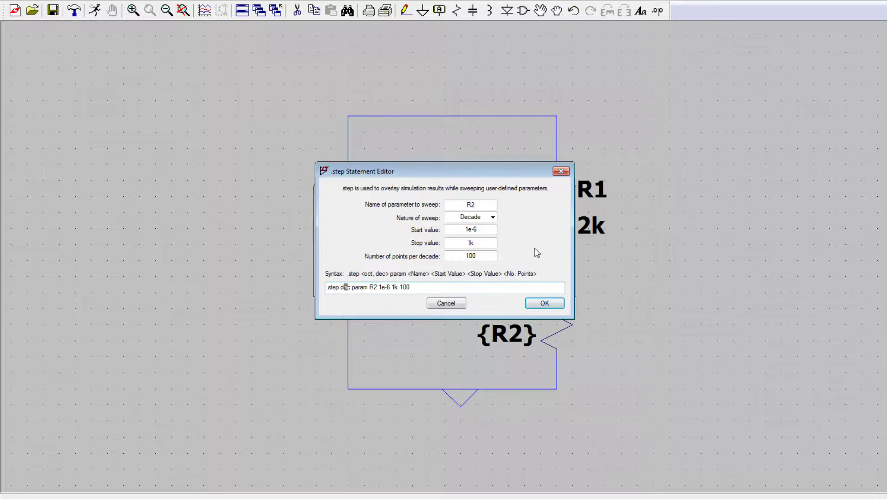
click(492, 217)
click(474, 225)
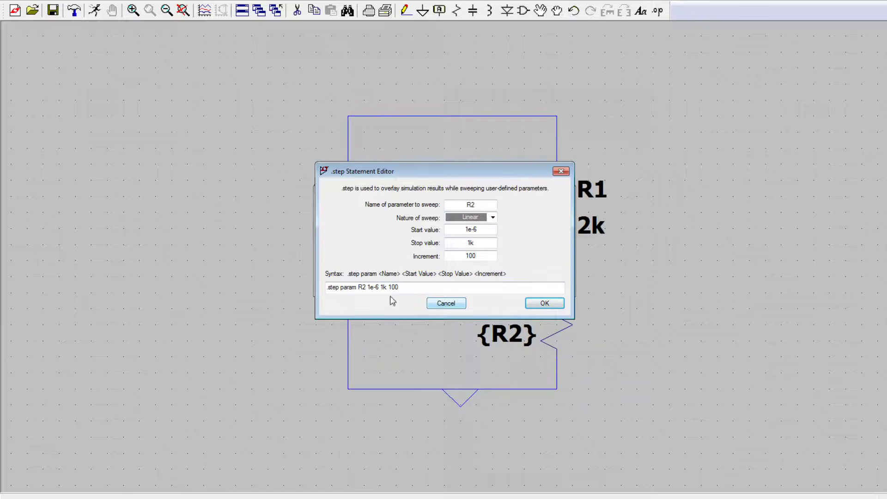
Accept the statement ".step param R2 1e-6 1k 100" and place it on the schematic above R1.
drag(400, 287, 322, 287)
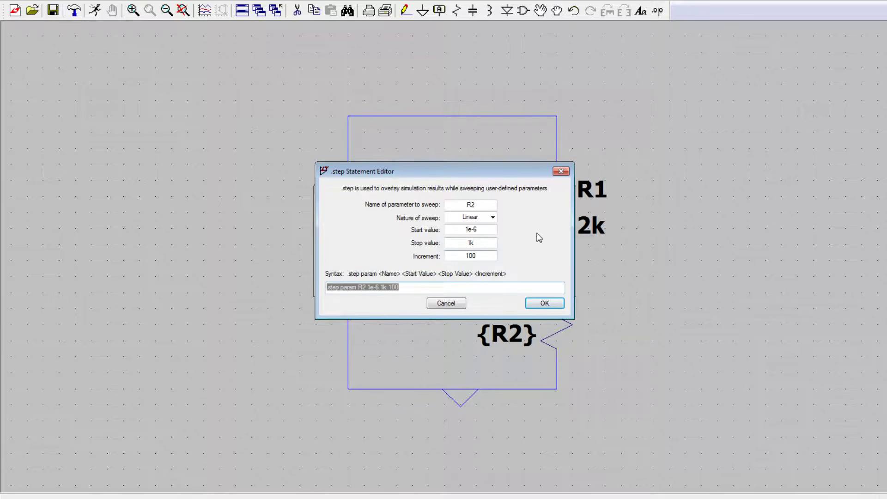
click(545, 303)
click(547, 282)
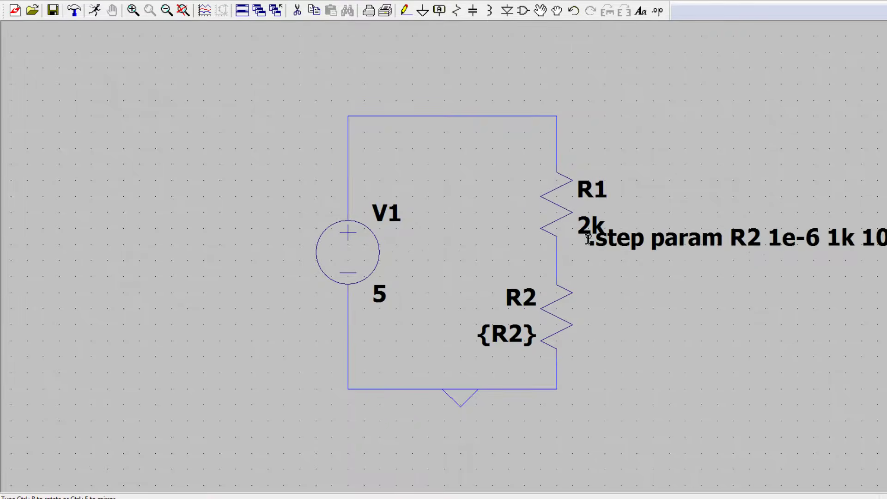
click(533, 85)
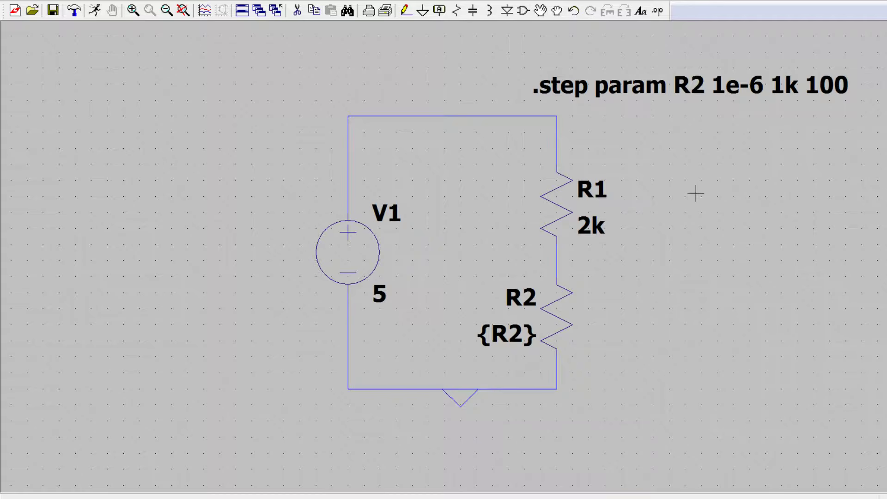
Open the simulation command settings, move them clear of the circuit, and choose the DC operating point analysis.
click(95, 10)
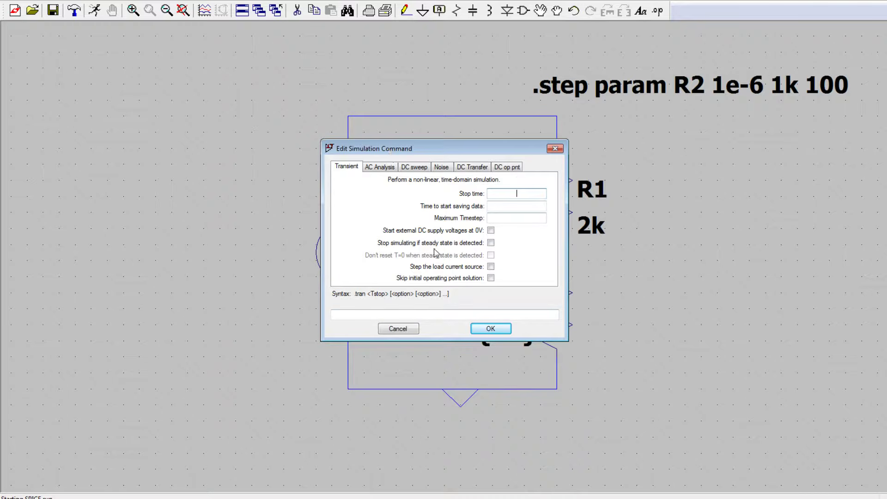
drag(462, 153, 218, 161)
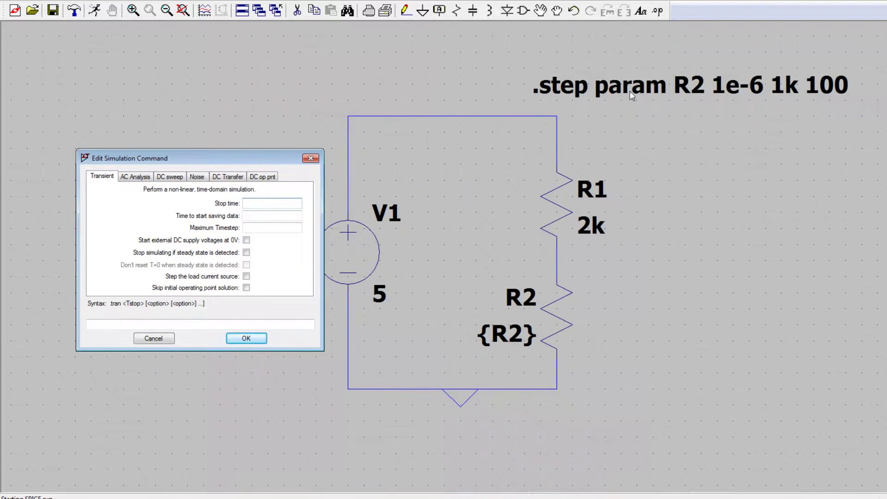
click(261, 178)
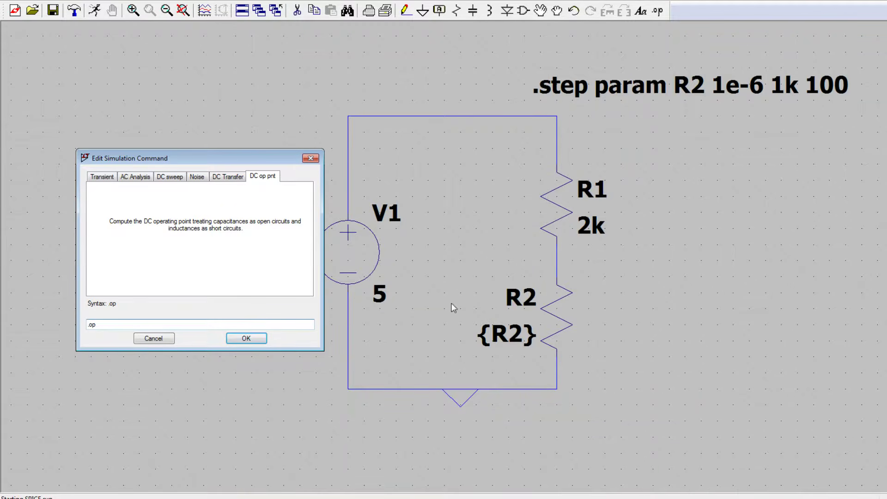
Compare the Transient, AC Analysis and DC sweep settings, and run the simulation as a DC operating point analysis (.op).
click(102, 177)
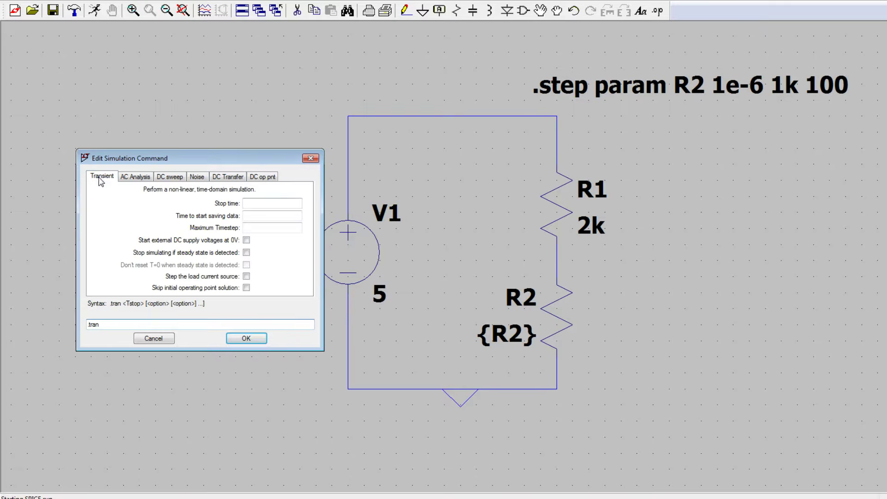
click(136, 179)
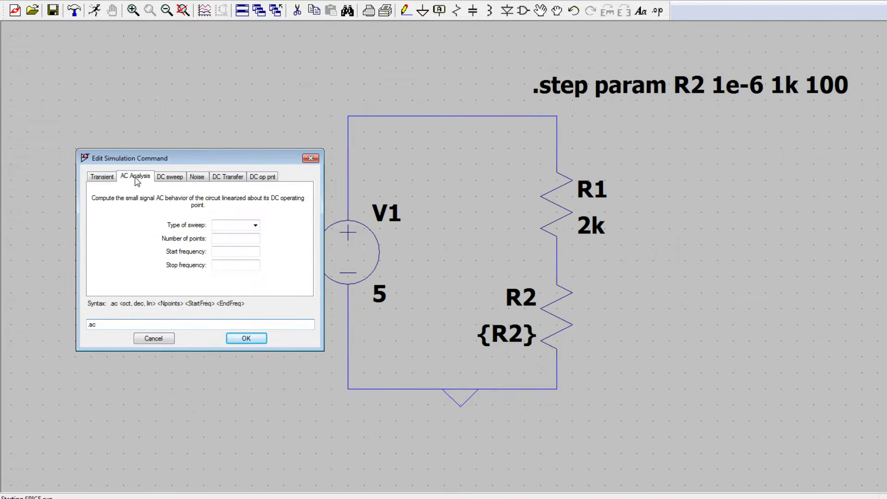
click(101, 178)
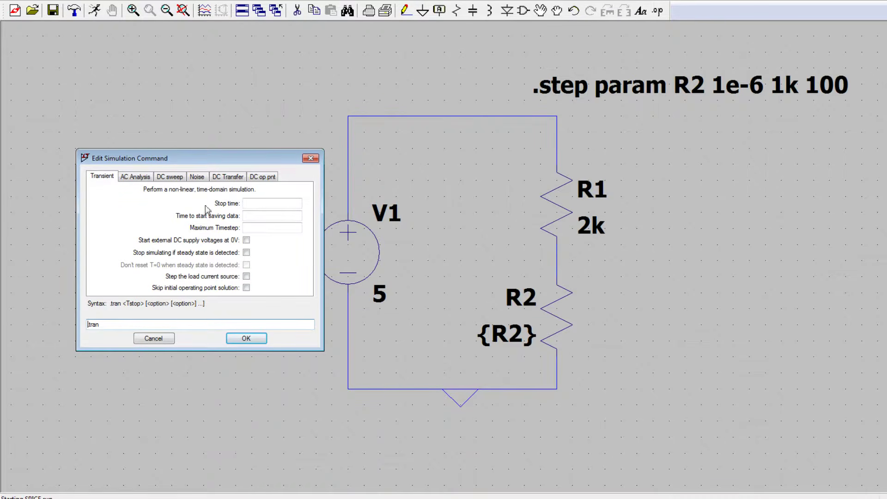
click(133, 180)
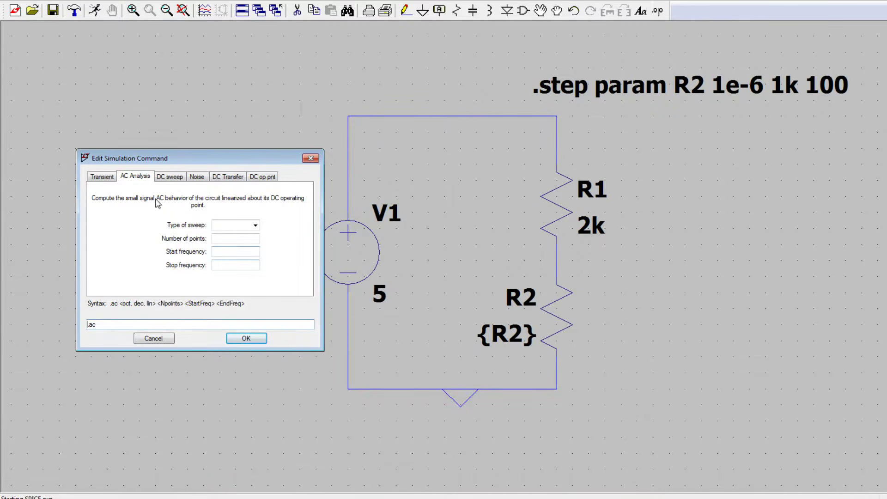
click(171, 178)
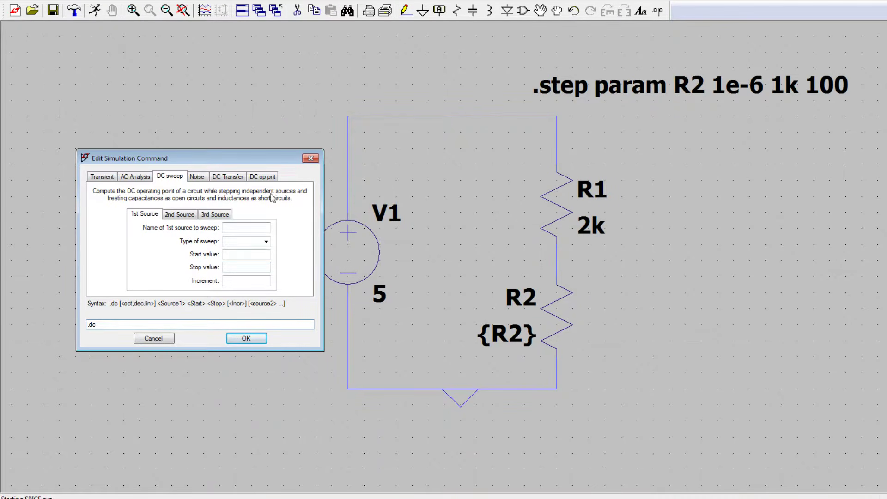
click(263, 177)
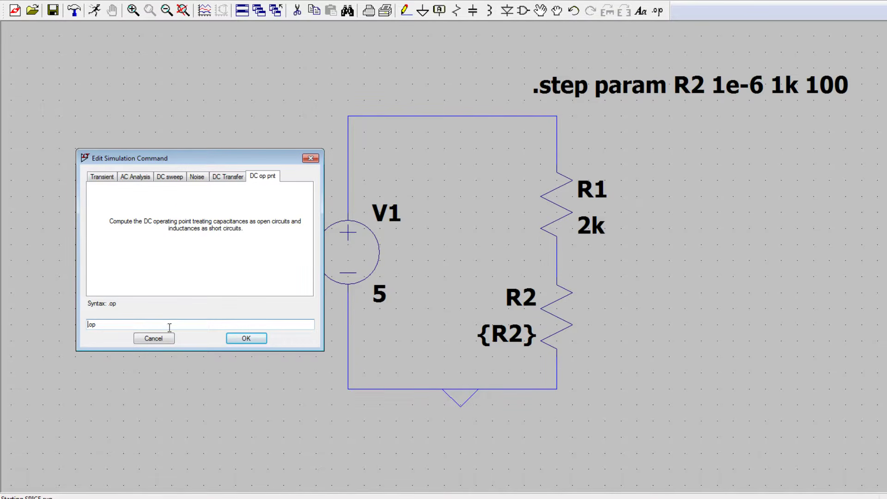
click(245, 339)
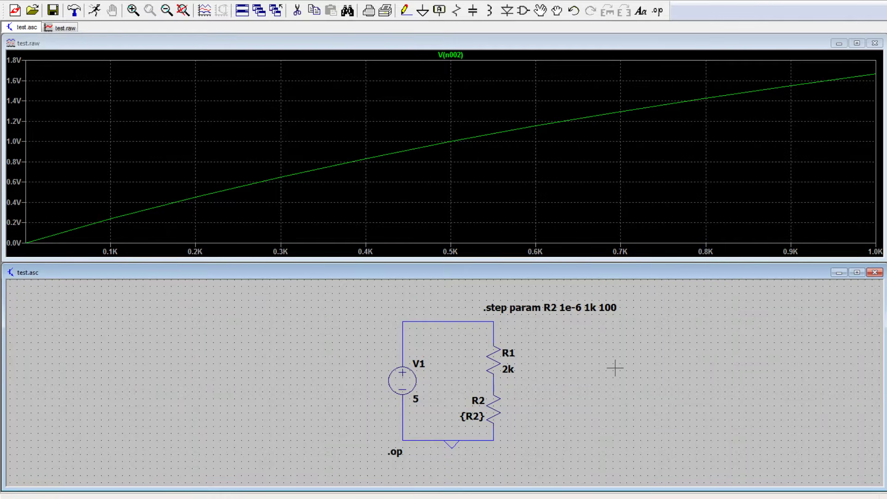
Close the waveform plot and, on the maximized schematic, label the net between R1 and R2 as V2.
click(875, 43)
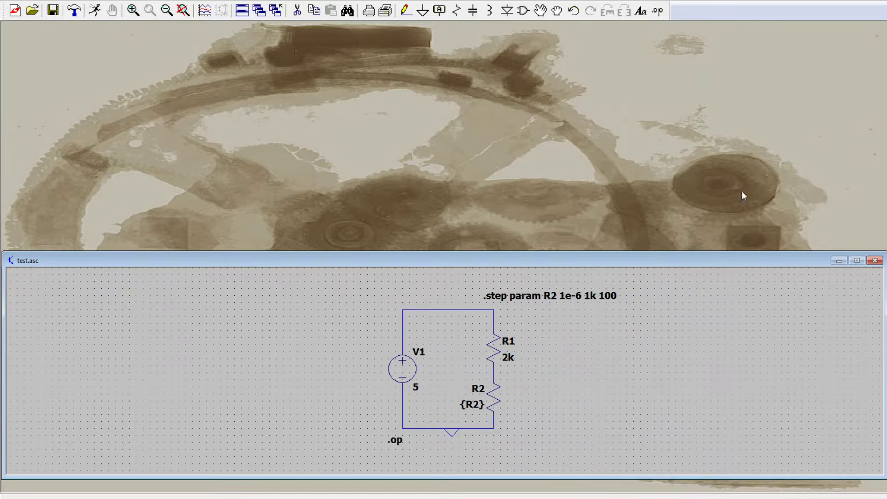
click(861, 261)
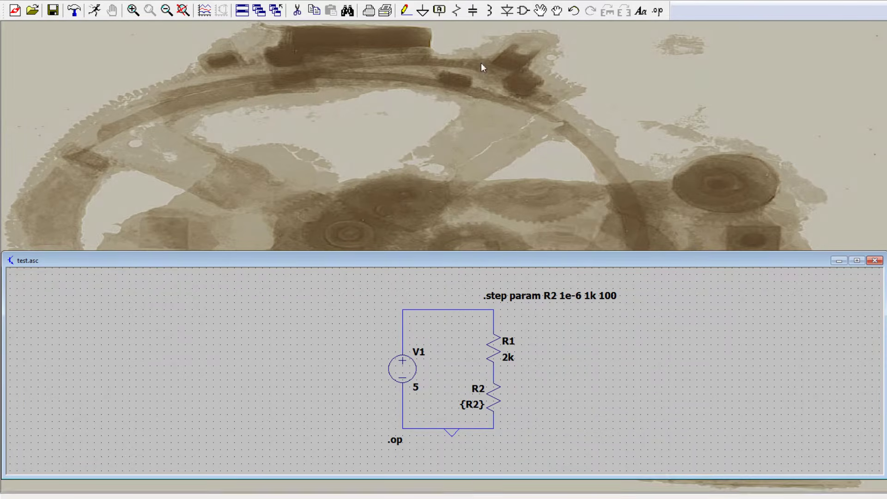
click(439, 10)
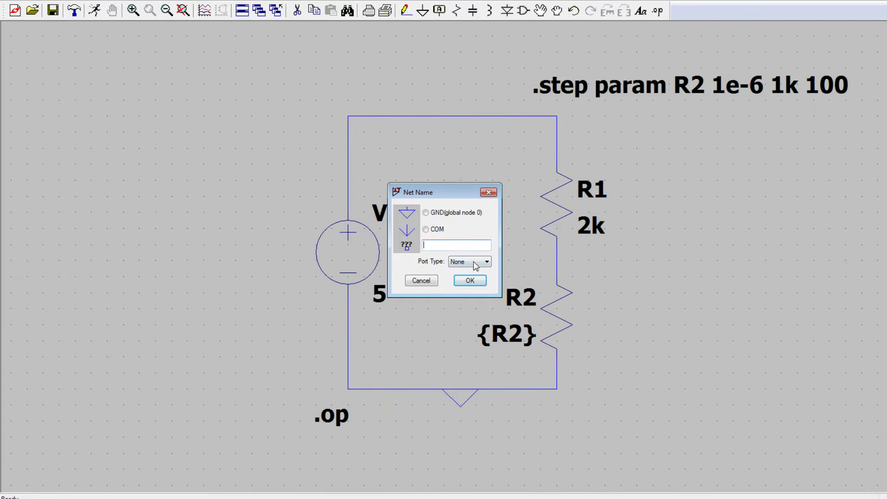
text(V2)
key(Return)
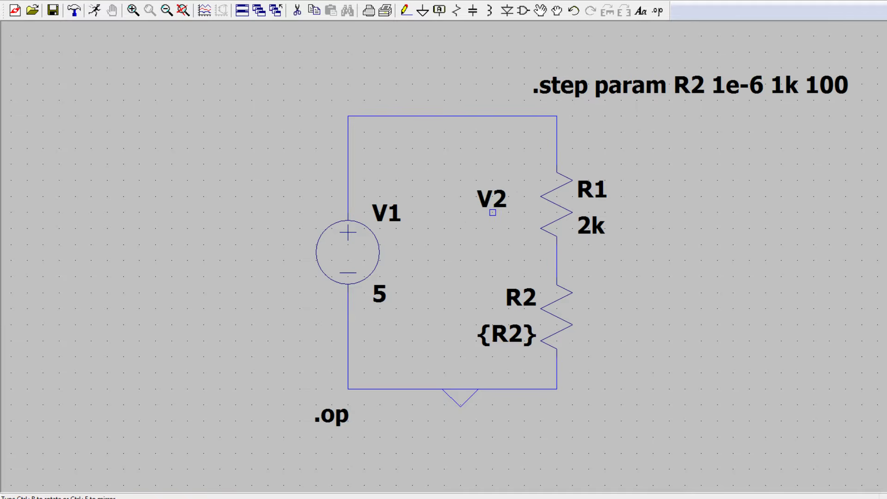
click(557, 260)
key(Escape)
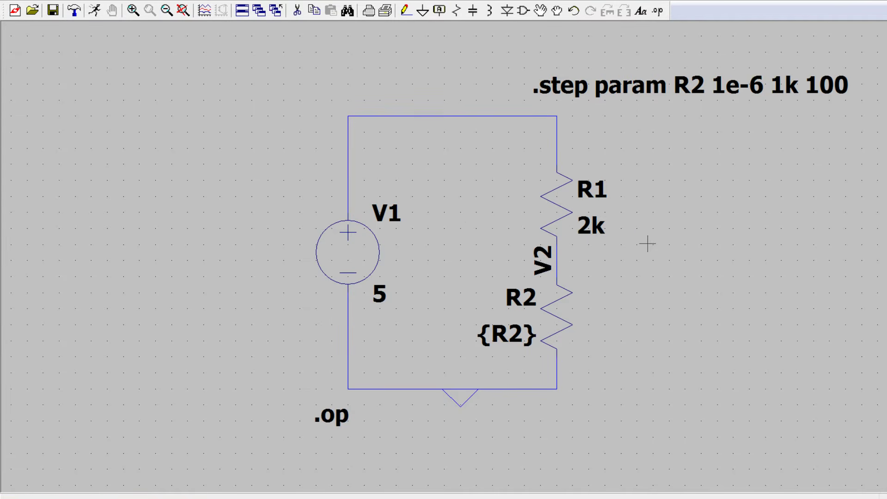
Rerun the simulation and plot the voltage at node V2 between R1 and R2.
click(94, 11)
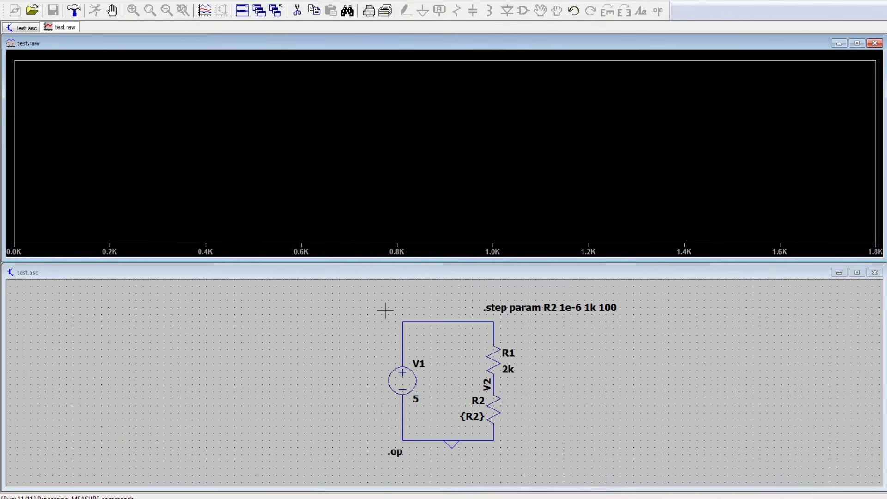
click(497, 381)
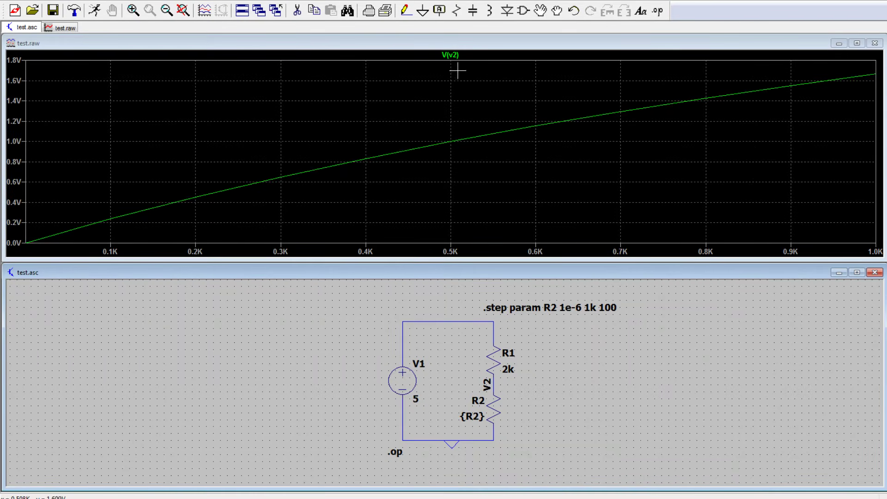